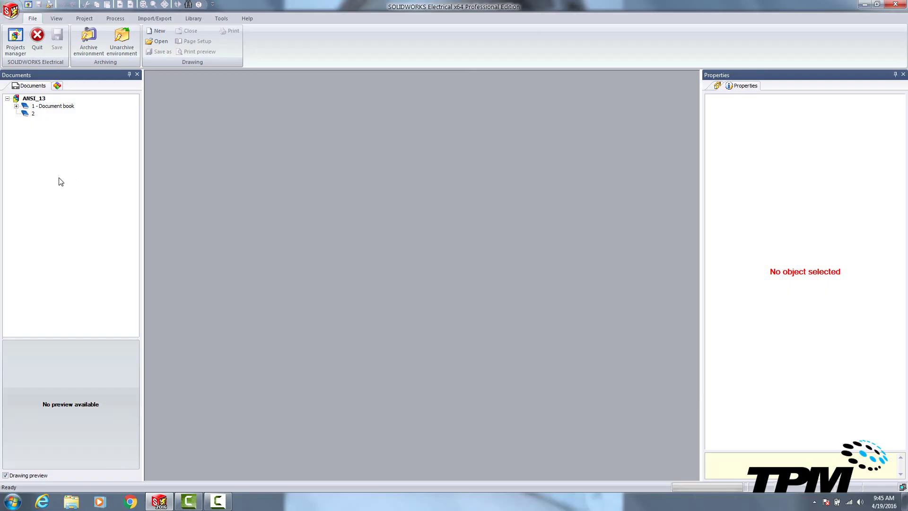
# Step: Open the Manufacturer parts manager from the Library tools and go to its filter settings
pyautogui.click(193, 18)
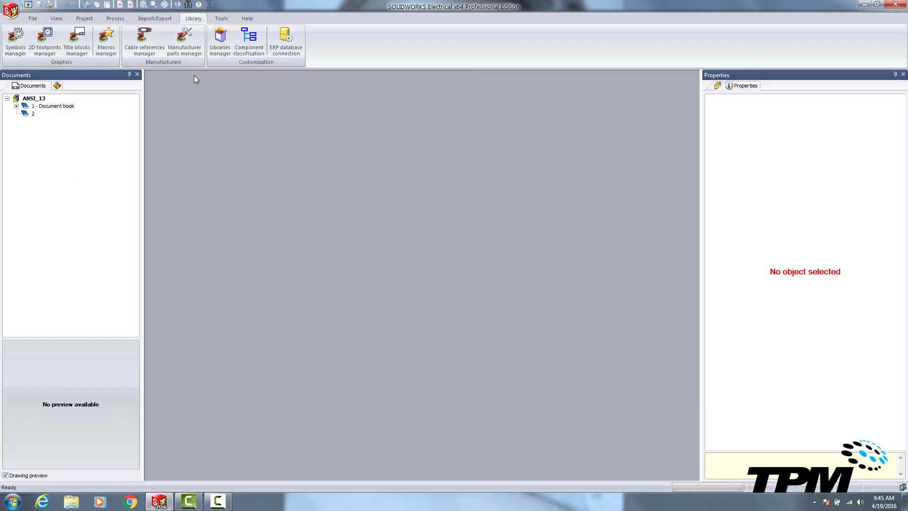
pyautogui.click(184, 42)
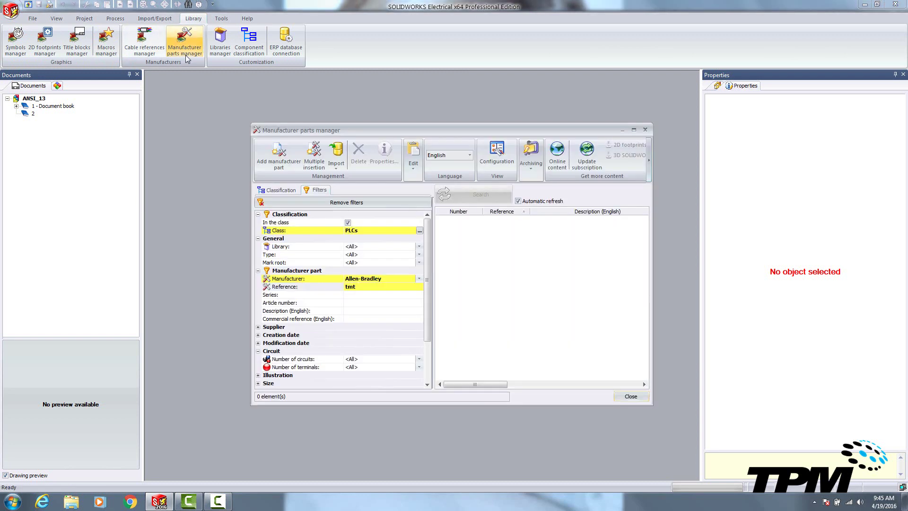
pyautogui.click(278, 190)
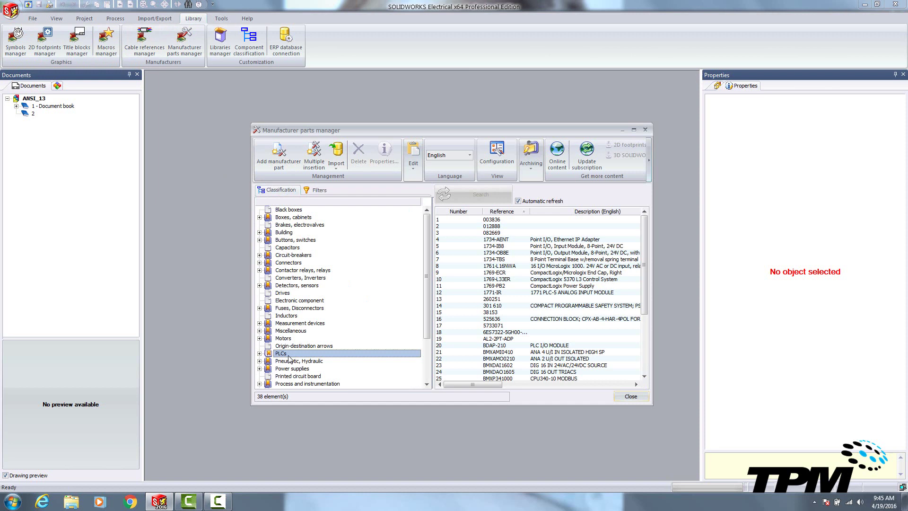
pyautogui.click(317, 191)
# Step: Filter parts to the DEMO library and Allen-Bradley manufacturer, then start a new manufacturer part
pyautogui.click(359, 247)
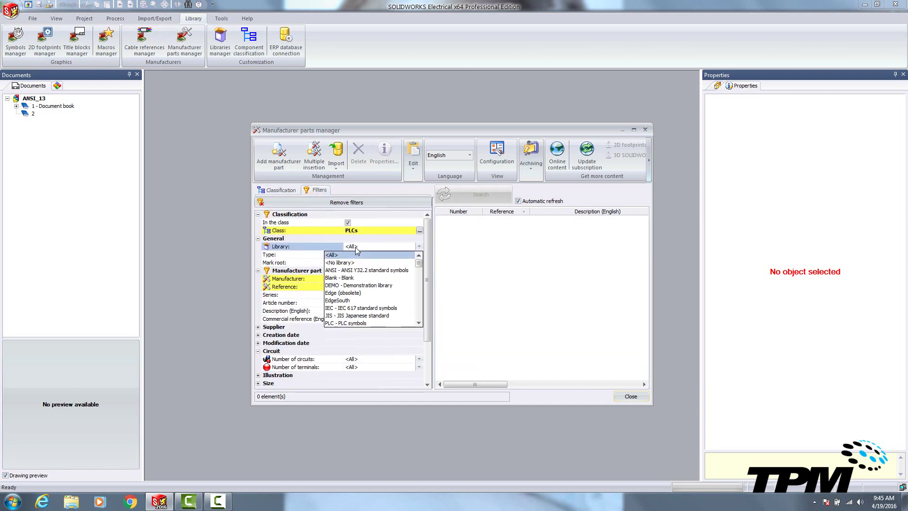
pyautogui.click(349, 286)
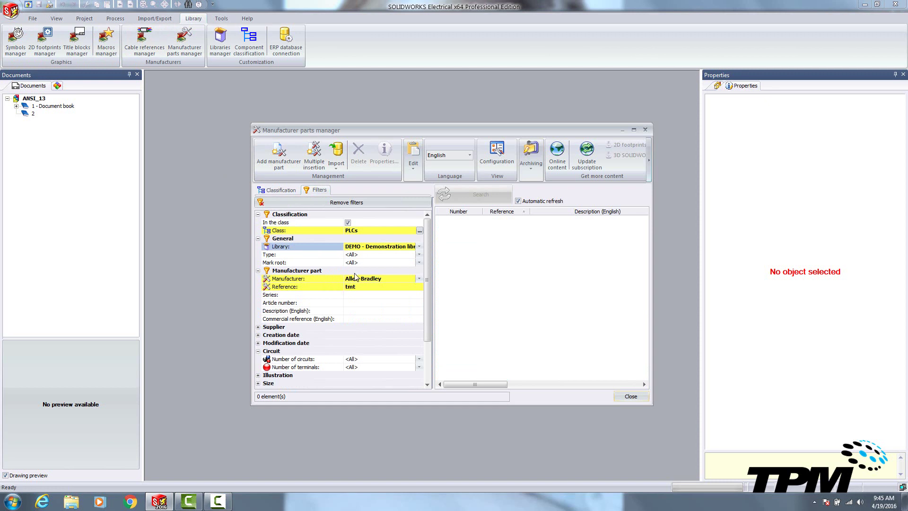
pyautogui.click(358, 280)
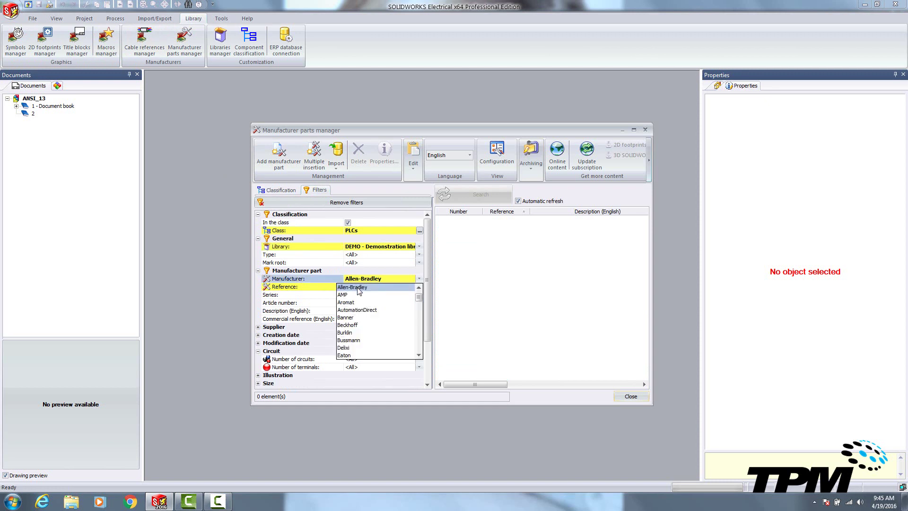
pyautogui.click(357, 287)
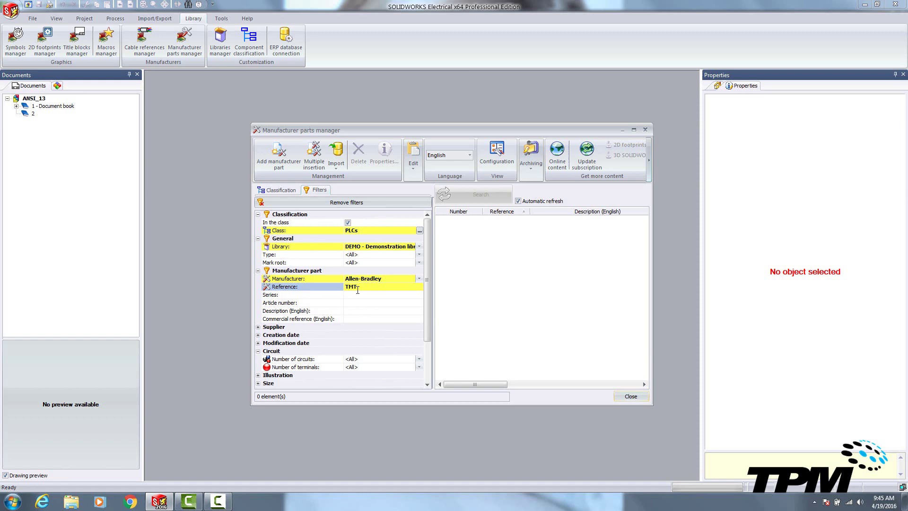
pyautogui.click(279, 154)
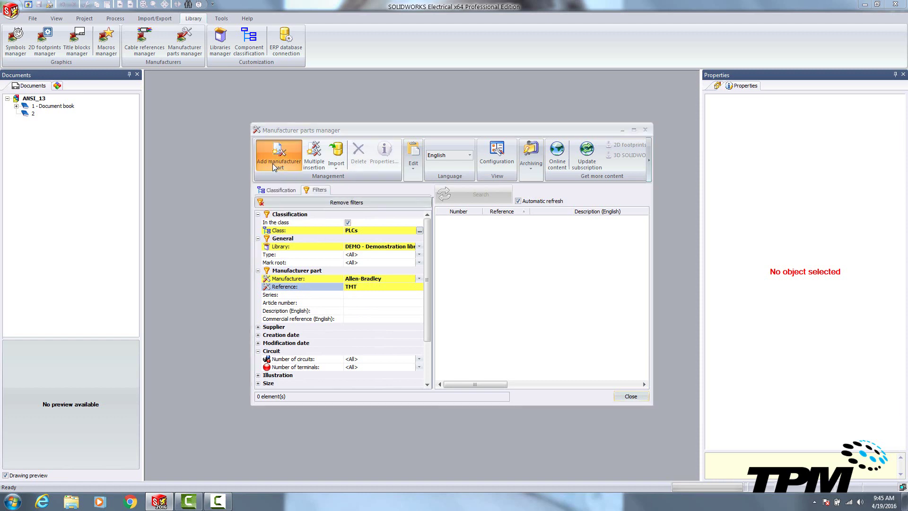
# Step: Enter reference 'TMT Sample PLC', put the part in the DEMO library and set its type to PLC
pyautogui.click(411, 153)
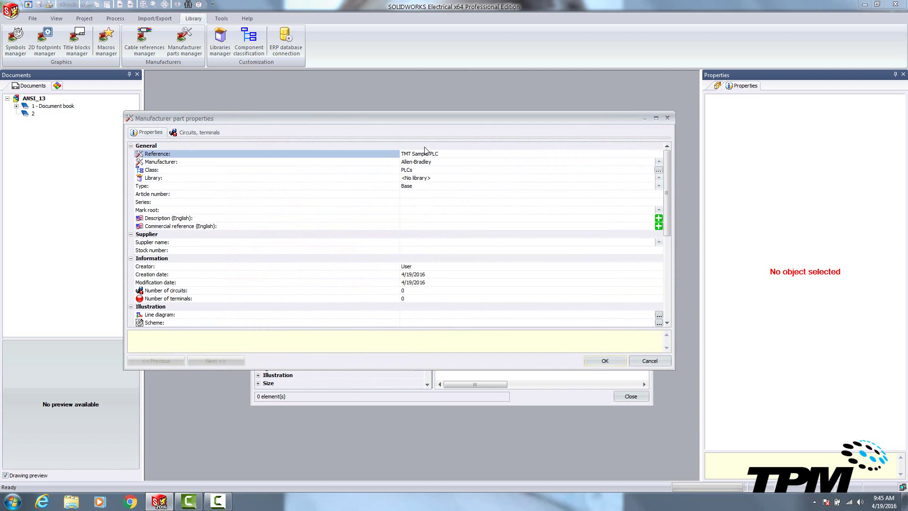
pyautogui.click(419, 178)
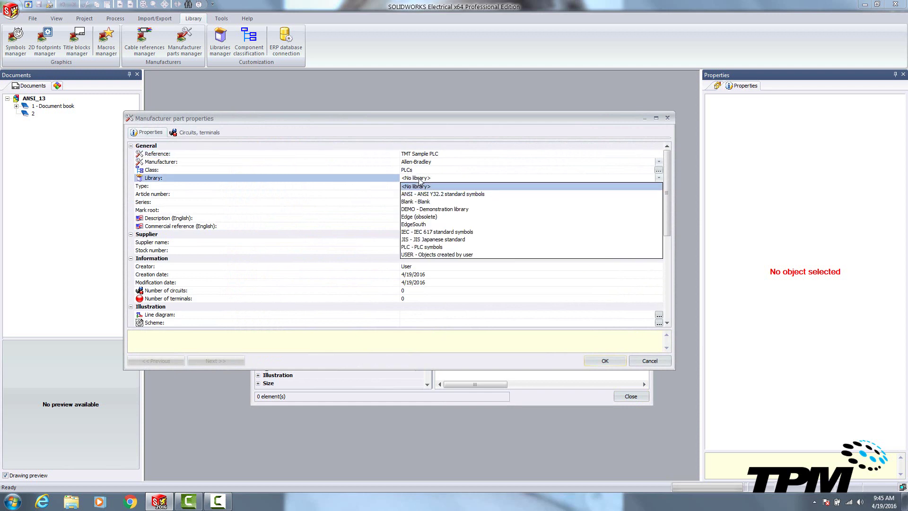
pyautogui.click(416, 209)
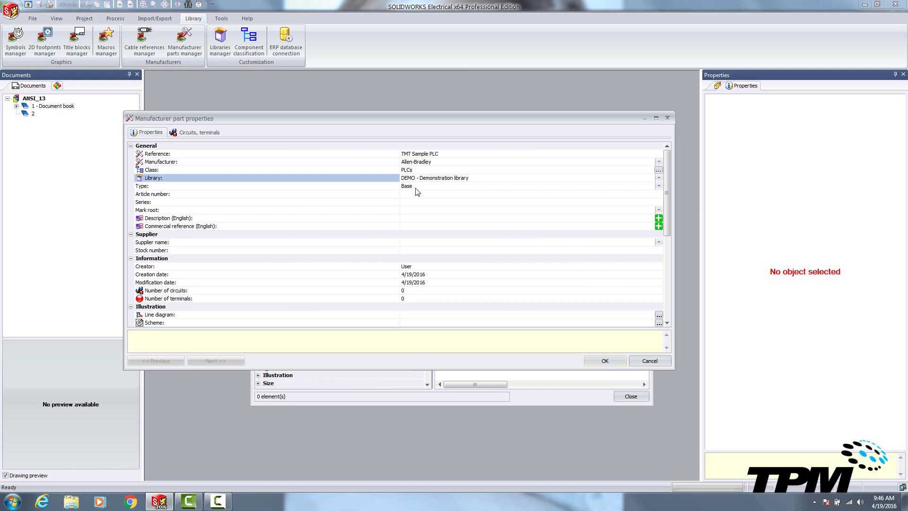
pyautogui.click(417, 187)
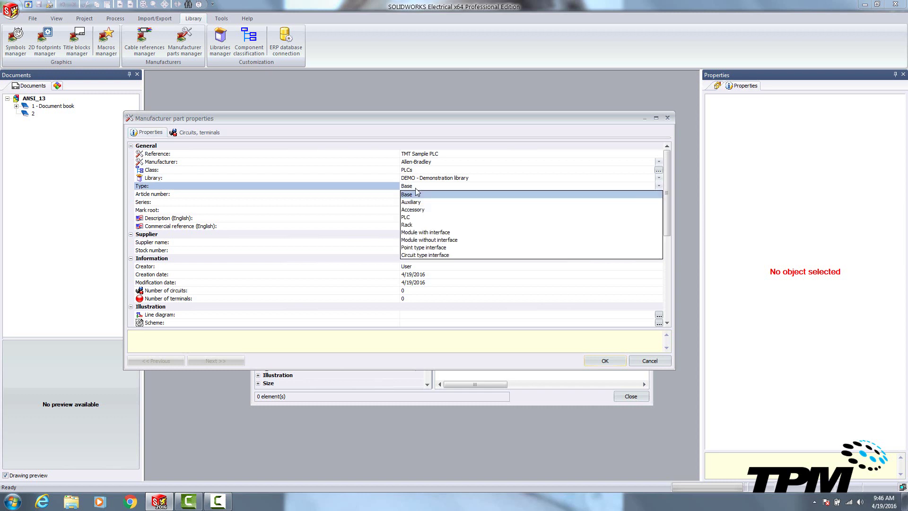
pyautogui.click(407, 218)
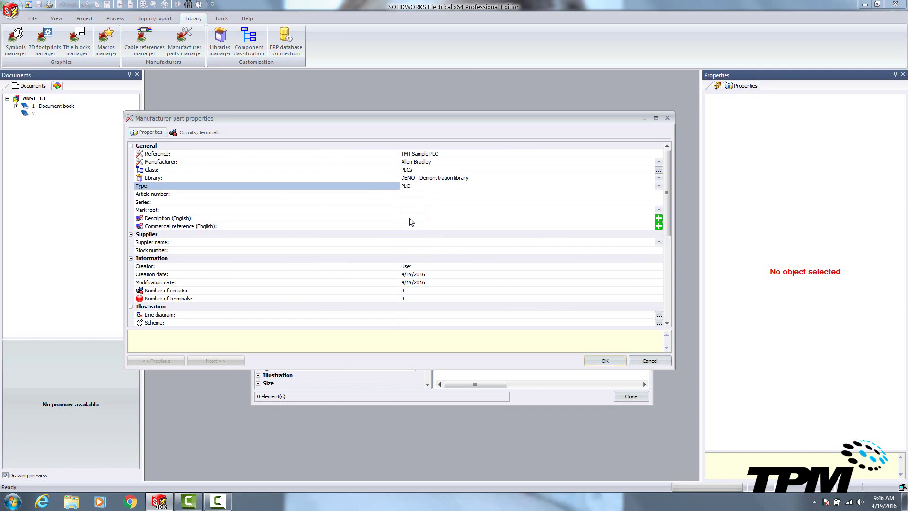
# Step: On the Circuits, terminals tab, add circuits so the part has four (0–3)
pyautogui.click(218, 134)
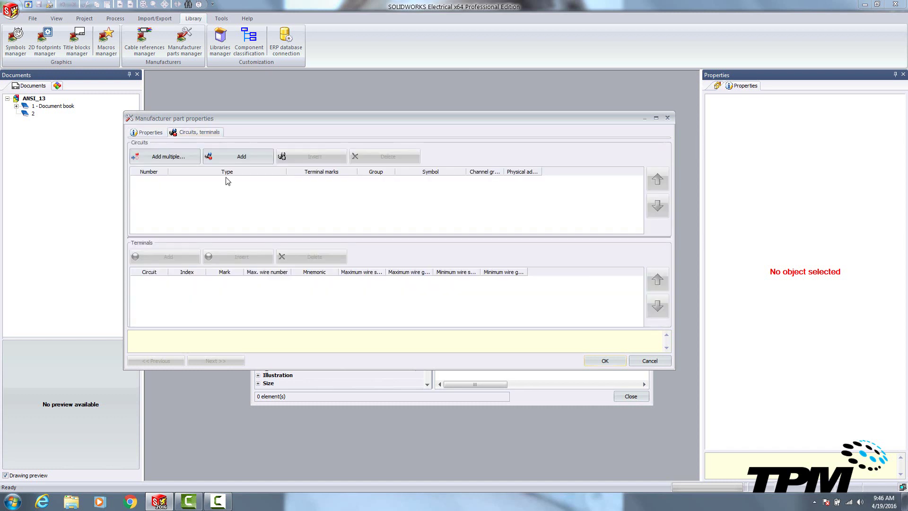
pyautogui.click(238, 156)
pyautogui.click(238, 157)
pyautogui.click(238, 156)
pyautogui.click(238, 156)
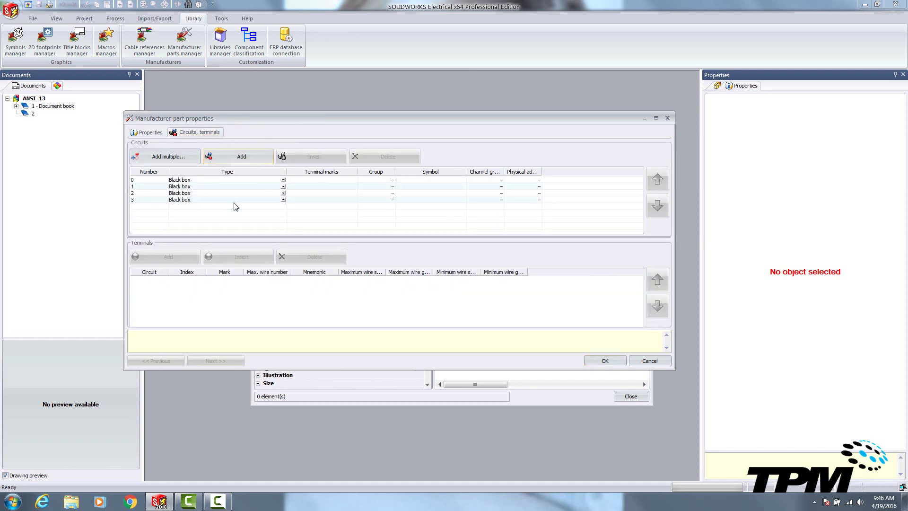
# Step: Set circuit 0's type to Ground and circuit 1's type to Power supply
pyautogui.click(283, 182)
pyautogui.press('Down')
pyautogui.press('Down')
pyautogui.press('Down')
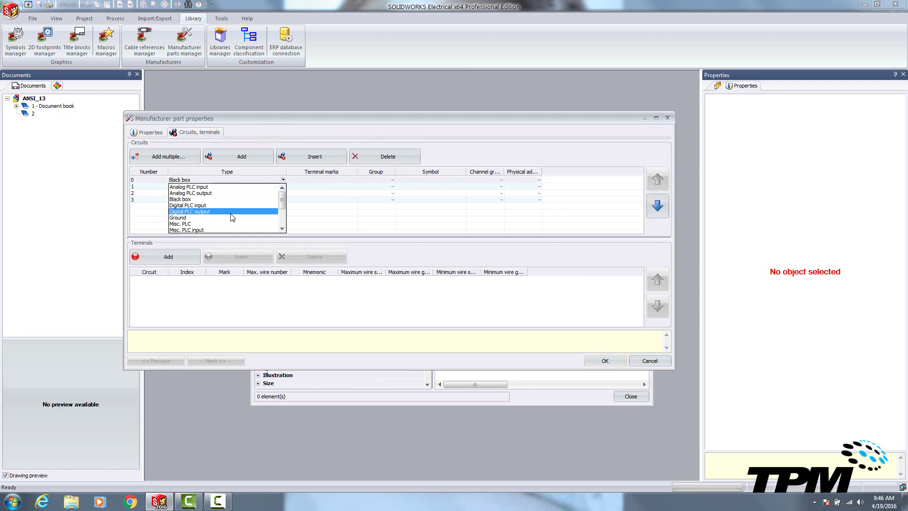
pyautogui.press('Return')
pyautogui.click(283, 187)
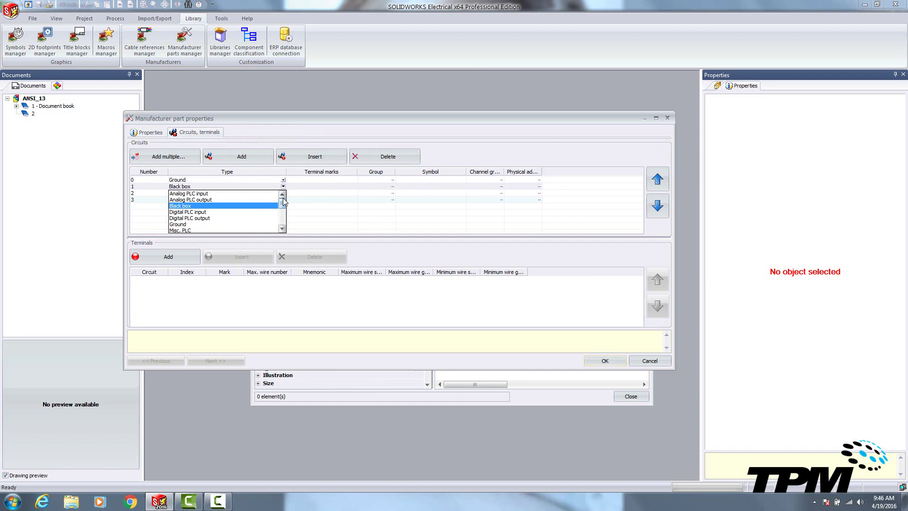
pyautogui.moveTo(284, 205); pyautogui.dragTo(283, 220)
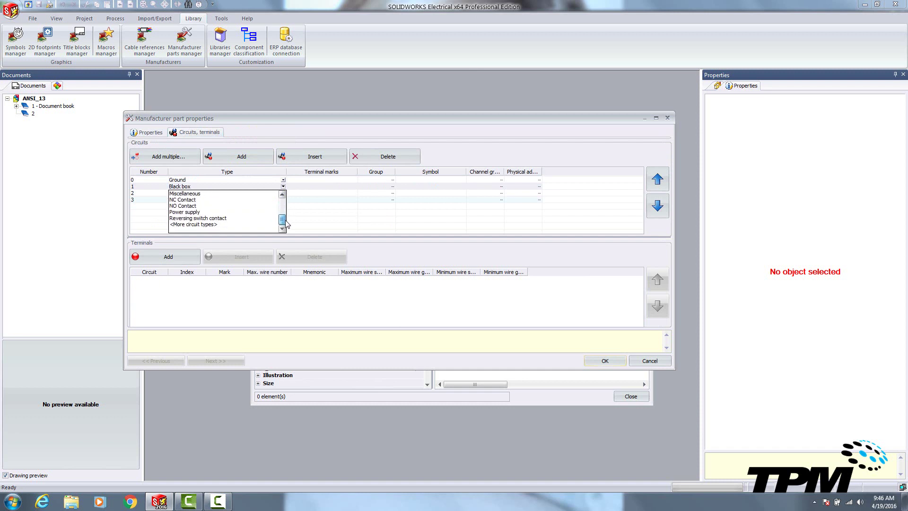
pyautogui.click(227, 212)
# Step: Set circuit 2's type to Digital PLC input and circuit 3's to Digital PLC output
pyautogui.click(284, 193)
pyautogui.click(283, 193)
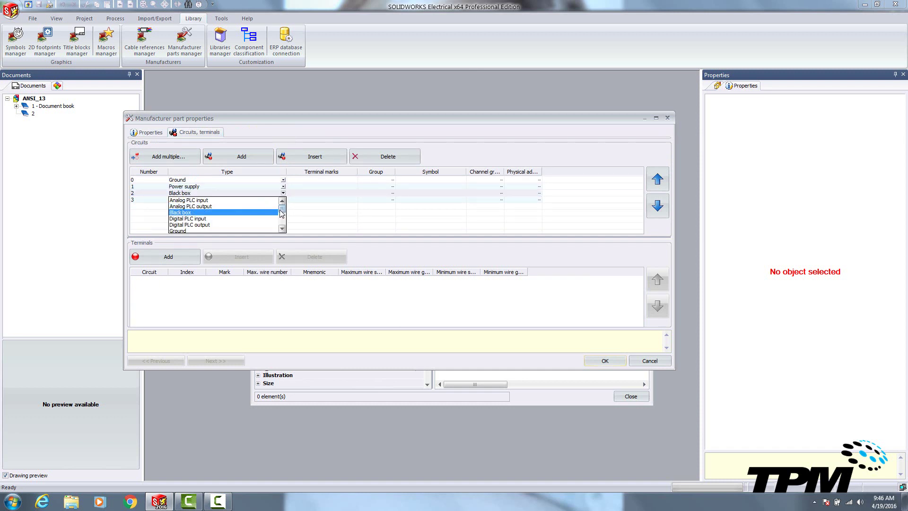
pyautogui.click(278, 219)
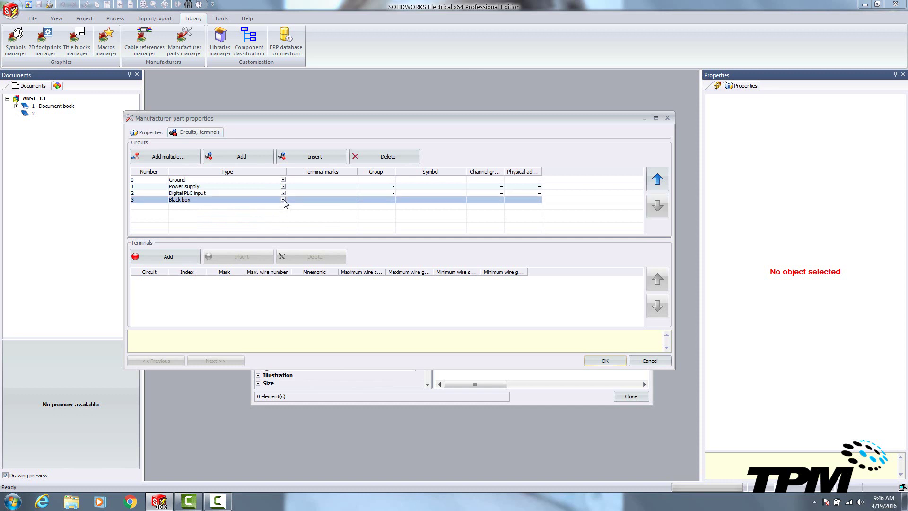
pyautogui.click(283, 199)
pyautogui.click(283, 200)
pyautogui.scroll(-3, 240, 226)
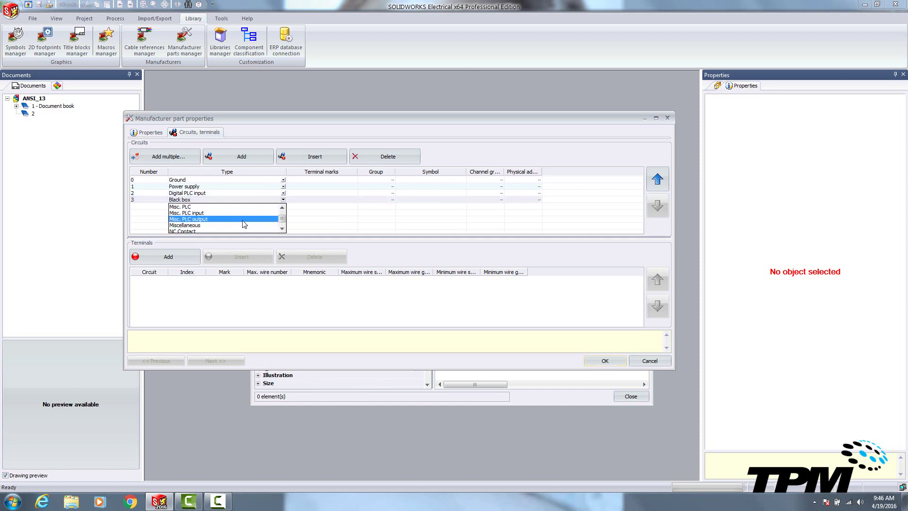
pyautogui.scroll(3, 255, 217)
pyautogui.click(244, 217)
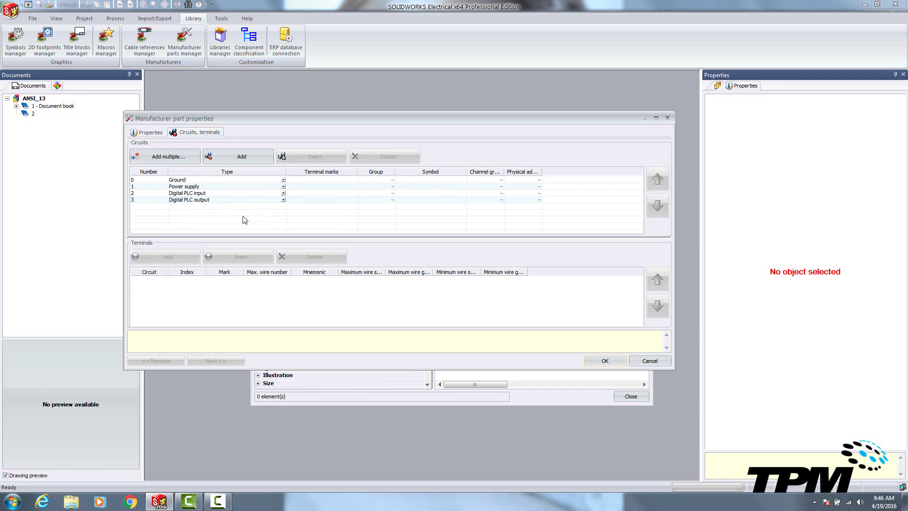
# Step: Add terminals to the Ground circuit (mark 0) and the Power supply circuit (mark 1)
pyautogui.click(193, 180)
pyautogui.click(193, 181)
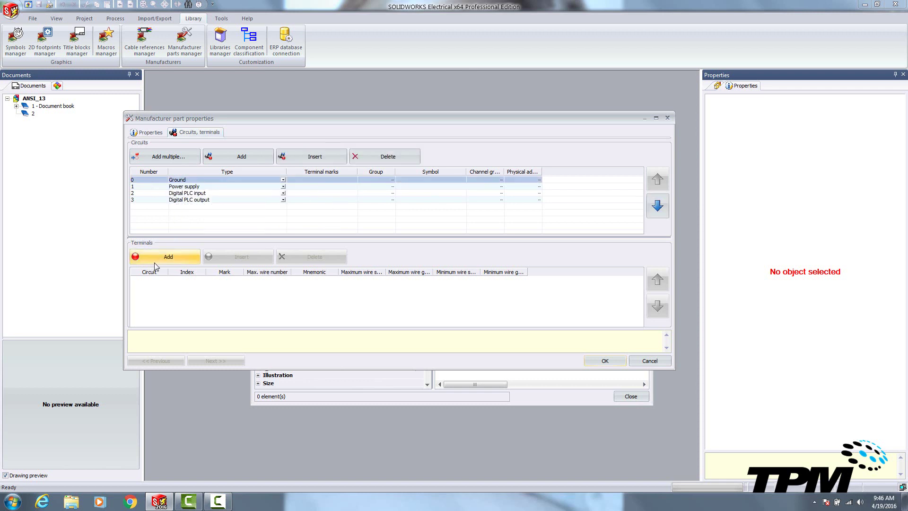
pyautogui.click(169, 261)
pyautogui.click(224, 280)
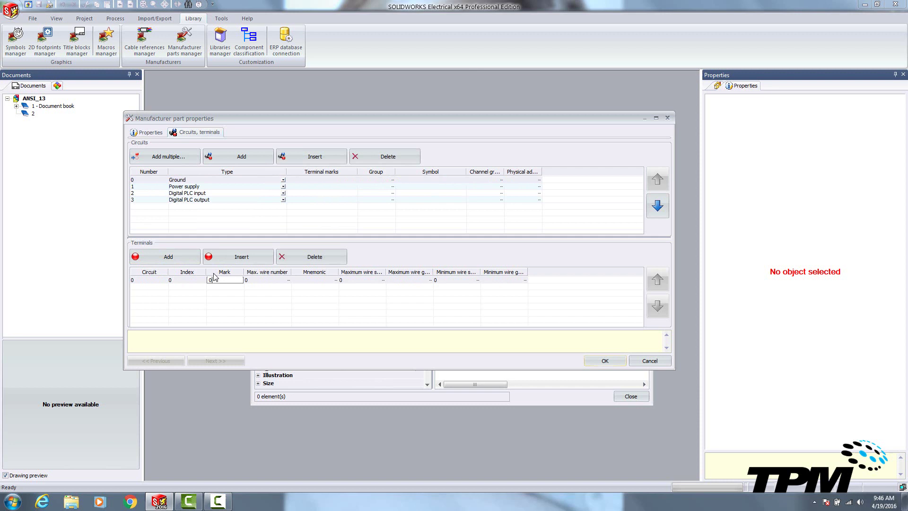
pyautogui.click(137, 187)
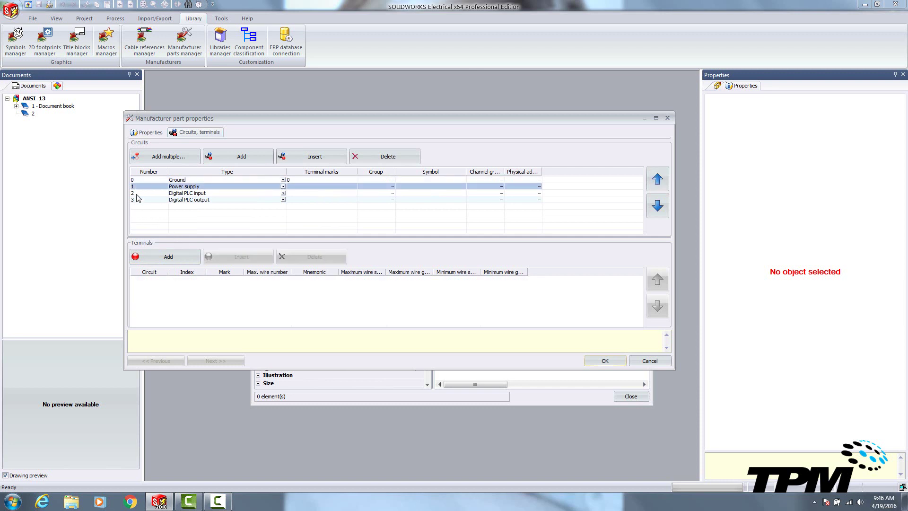
pyautogui.click(168, 257)
pyautogui.click(238, 281)
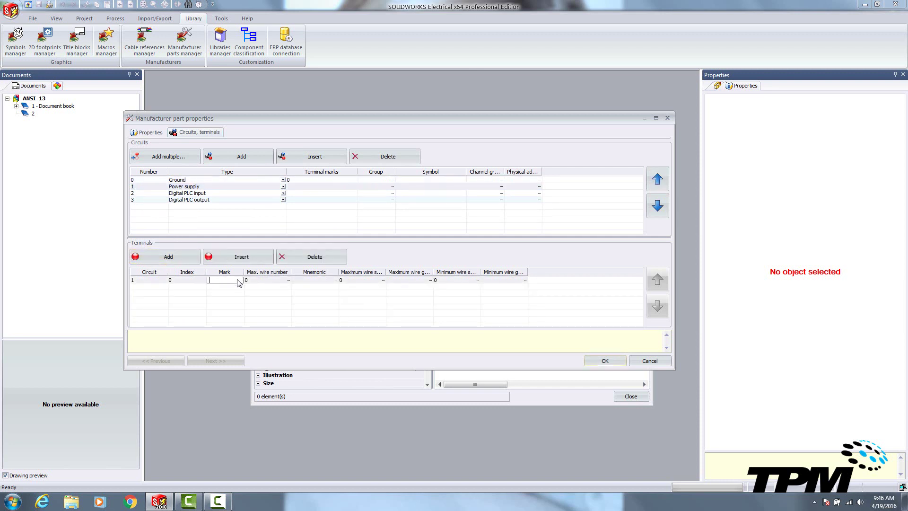
pyautogui.write('1')
# Step: Add terminals marked 2 and 3 to the Digital PLC input and output circuits
pyautogui.click(150, 194)
pyautogui.click(165, 255)
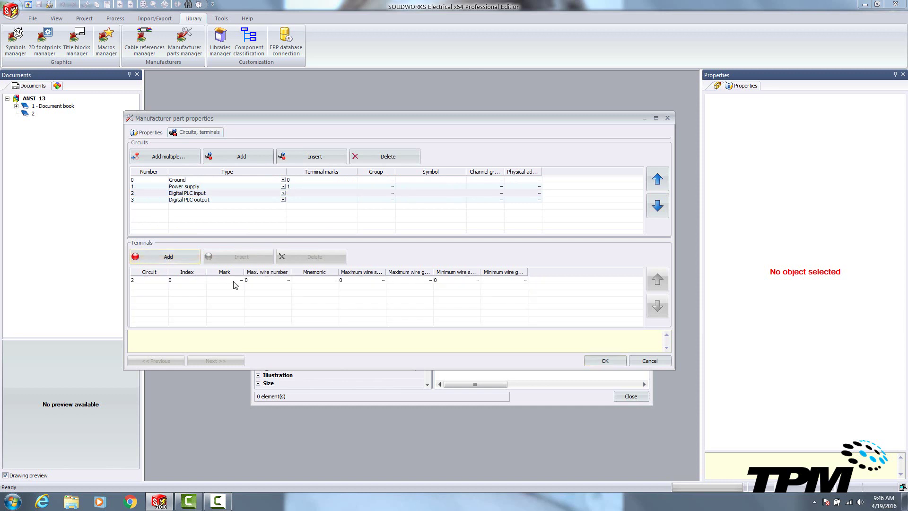
pyautogui.click(235, 282)
pyautogui.write('2')
pyautogui.click(142, 200)
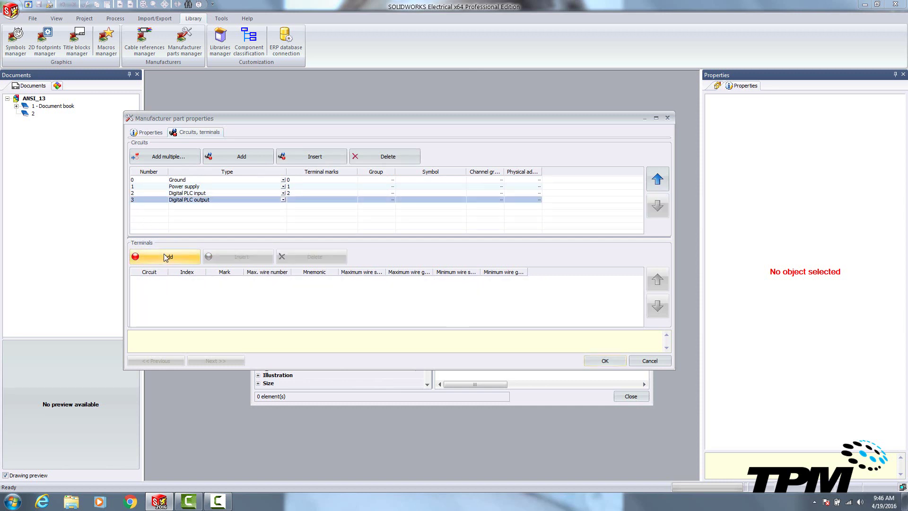
pyautogui.click(164, 257)
pyautogui.click(225, 280)
pyautogui.write('3')
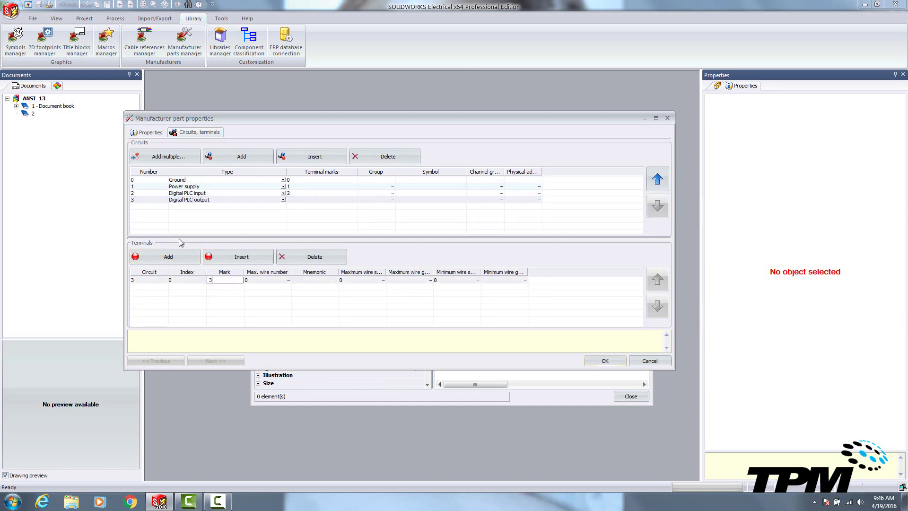
# Step: Widen the wire section and gauge columns, then save the TMT Sample PLC part with OK
pyautogui.click(143, 193)
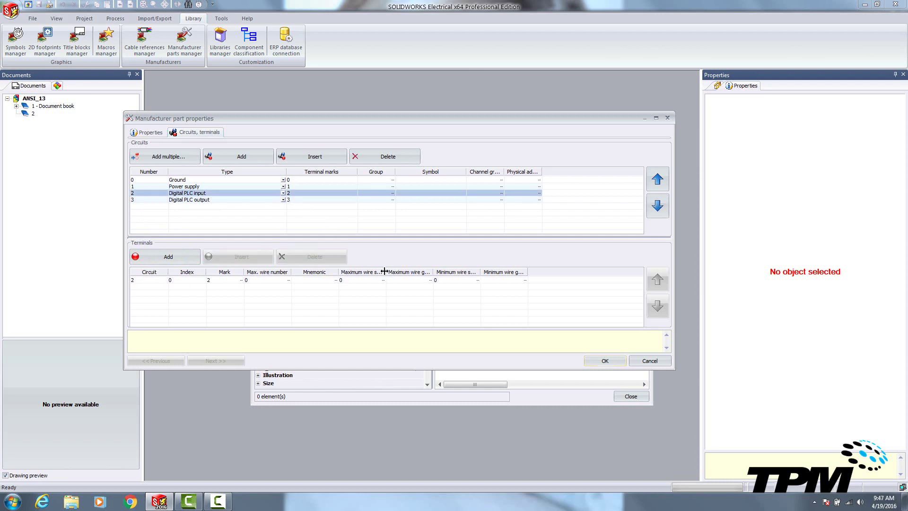
pyautogui.moveTo(386, 272); pyautogui.dragTo(476, 273)
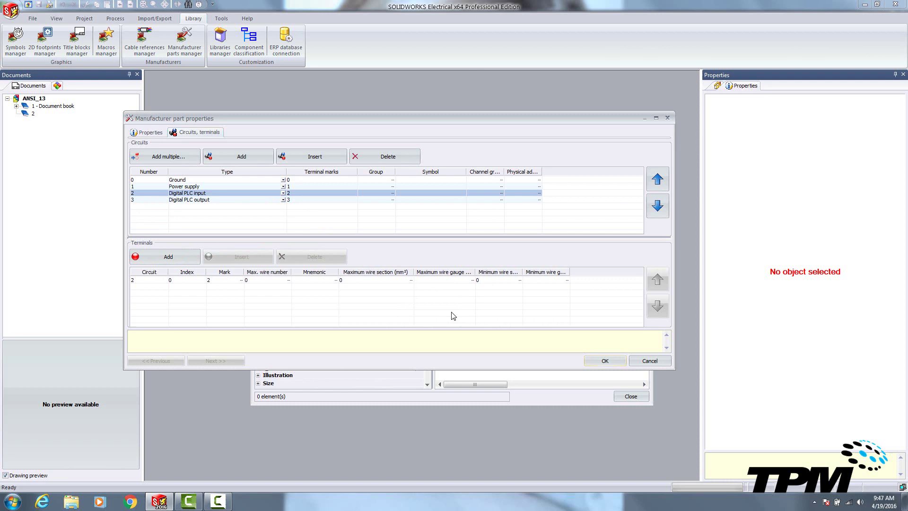
pyautogui.click(147, 133)
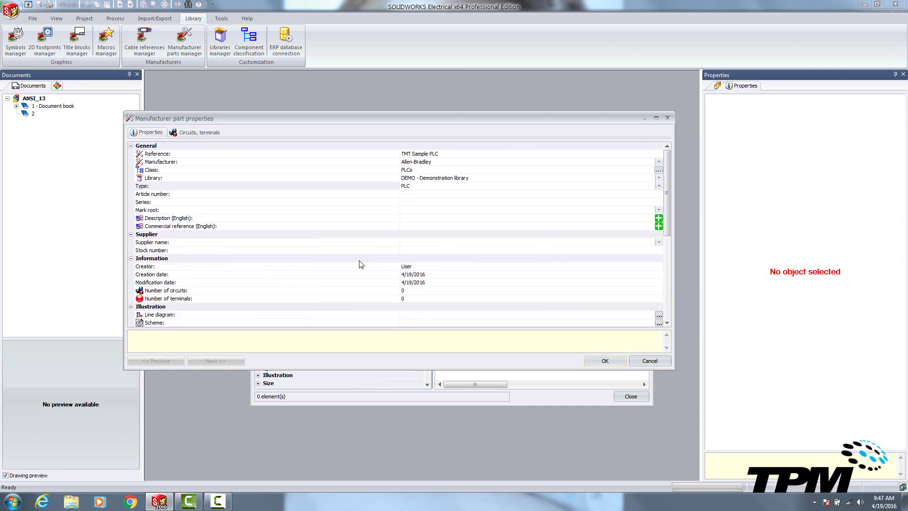
pyautogui.click(615, 363)
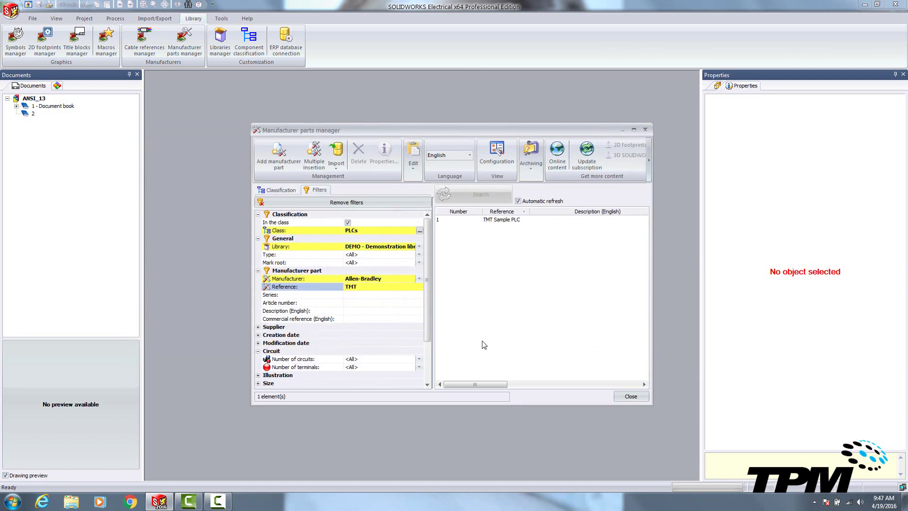
# Step: Close the parts manager and open the ANSI_13 project's PLCs manager
pyautogui.click(630, 397)
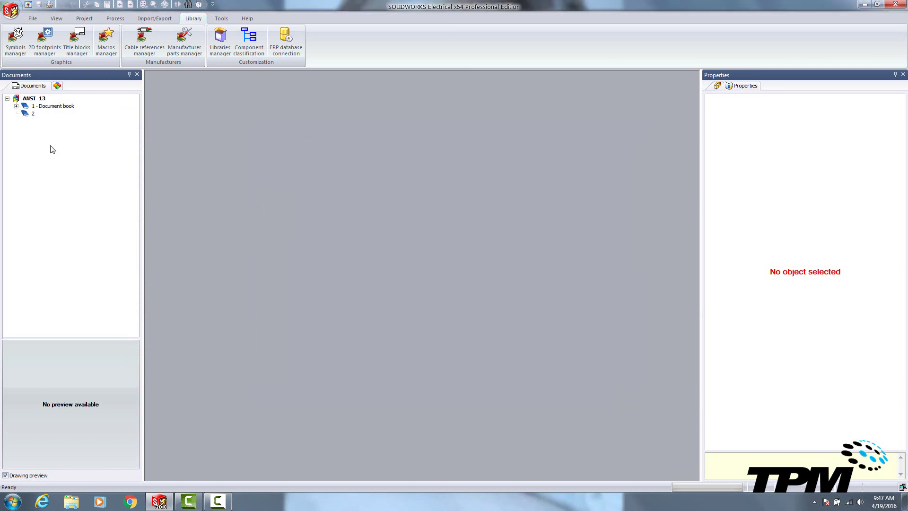
pyautogui.click(115, 19)
pyautogui.click(84, 19)
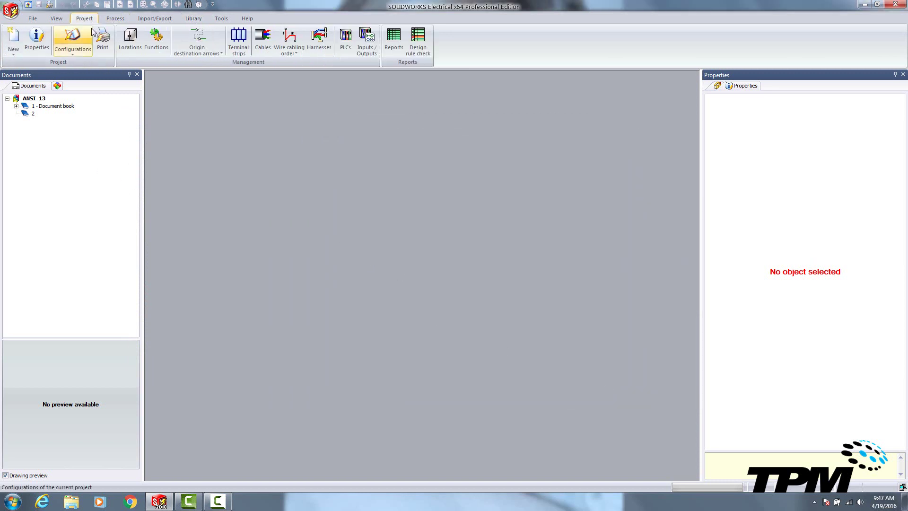
pyautogui.click(347, 47)
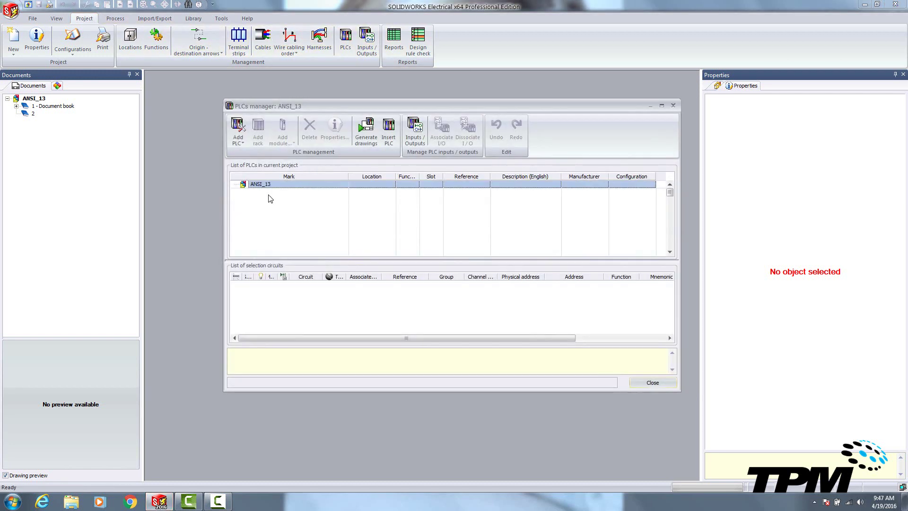
# Step: Add PLC1 from the TMT Sample PLC manufacturer part and show its circuits
pyautogui.click(238, 135)
pyautogui.click(260, 164)
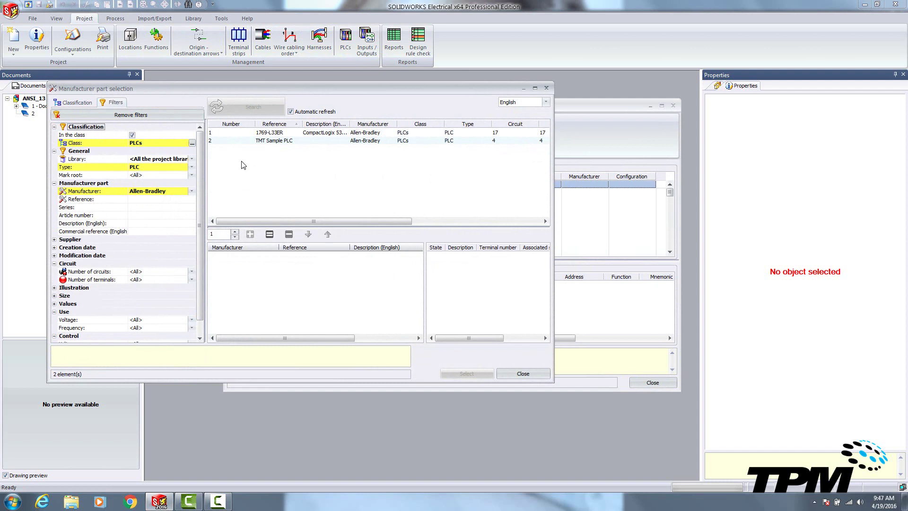
pyautogui.click(264, 141)
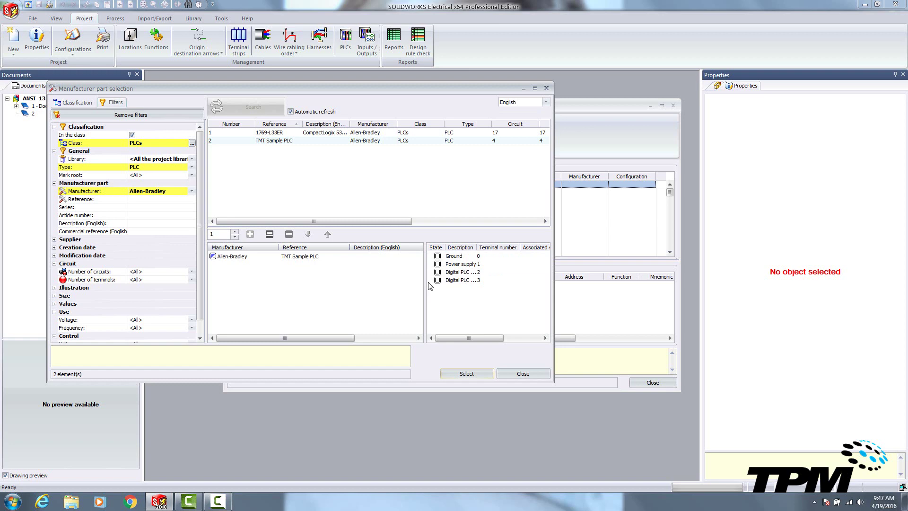
pyautogui.click(465, 373)
pyautogui.click(271, 194)
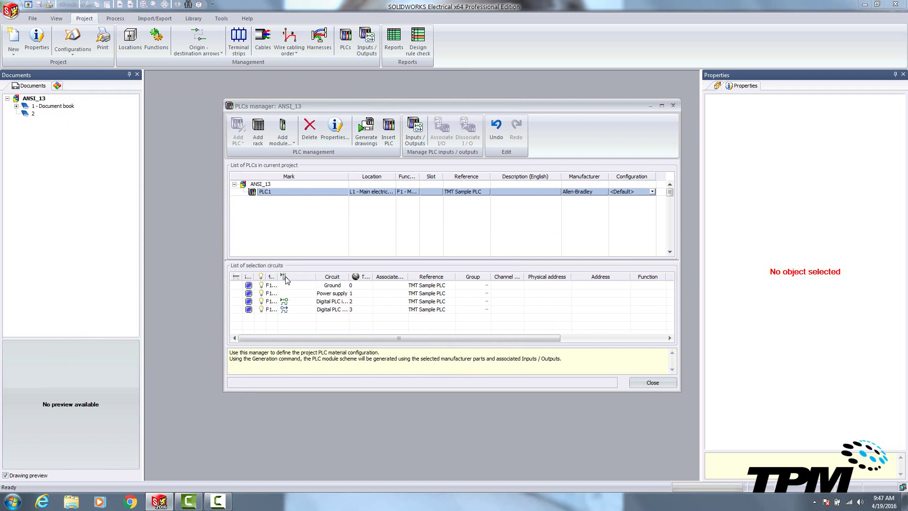
# Step: Widen the Mark and Circuit columns to read F1L1PLC1, then open and close the empty Inputs/Outputs manager
pyautogui.moveTo(280, 277); pyautogui.dragTo(308, 277)
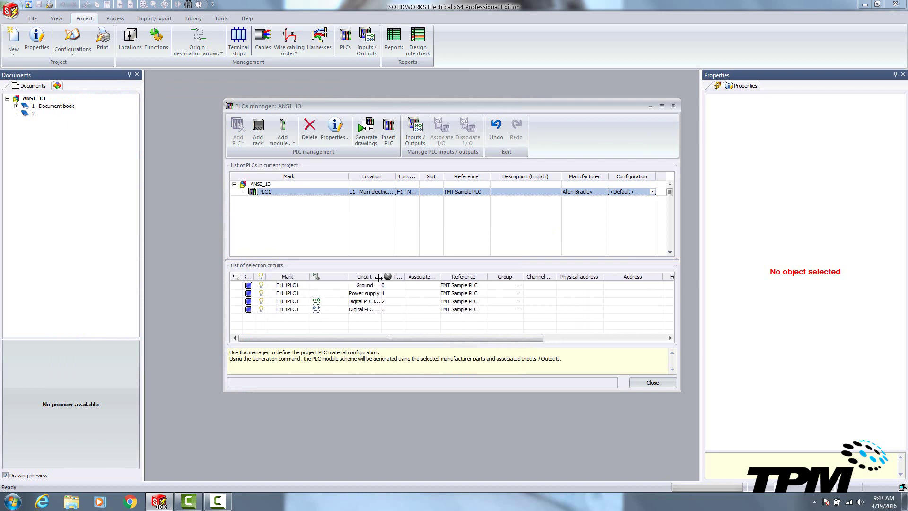
pyautogui.moveTo(382, 276); pyautogui.dragTo(410, 277)
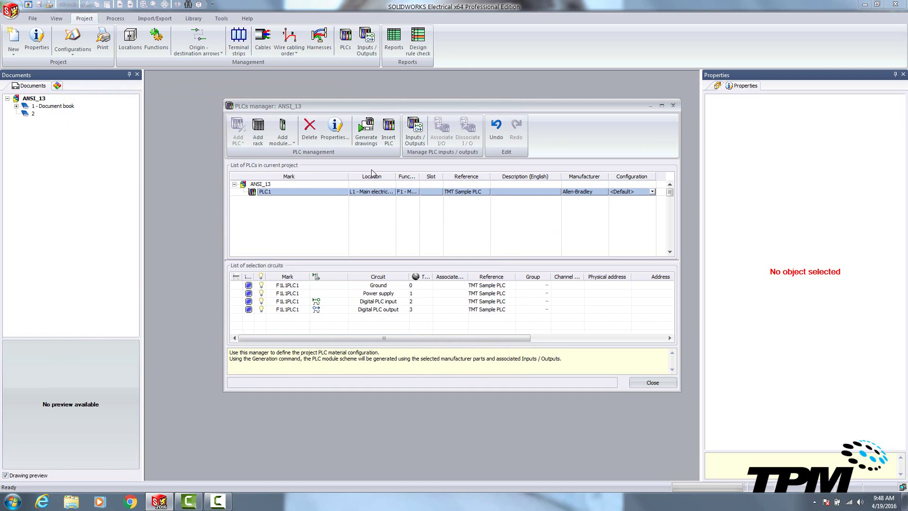
pyautogui.click(411, 137)
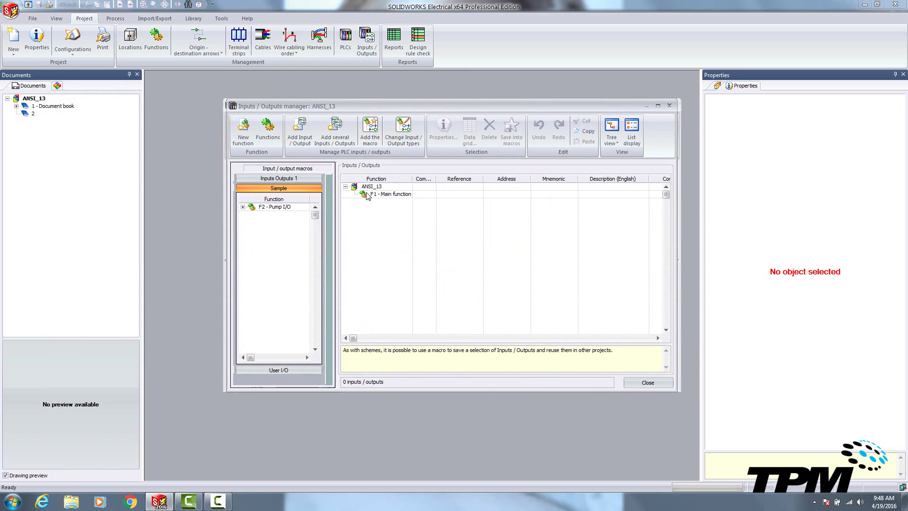
pyautogui.click(646, 382)
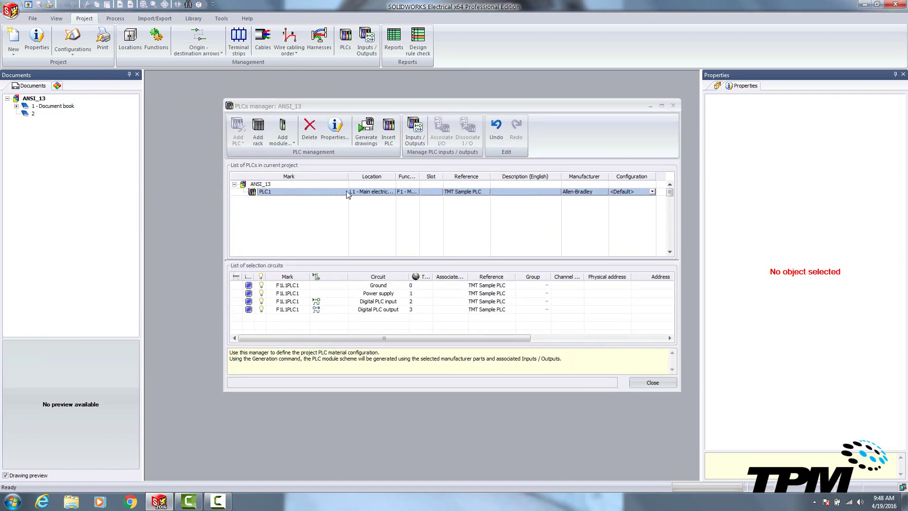
# Step: Try Insert PLC on PLC1, dismiss the no-open-scheme warning, and open the 05 - Control page
pyautogui.rightClick(347, 194)
pyautogui.click(360, 195)
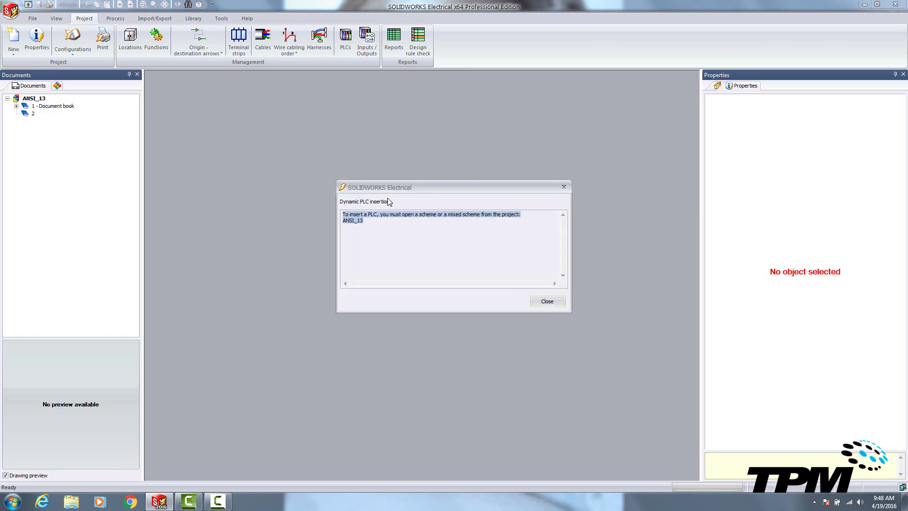
pyautogui.click(549, 301)
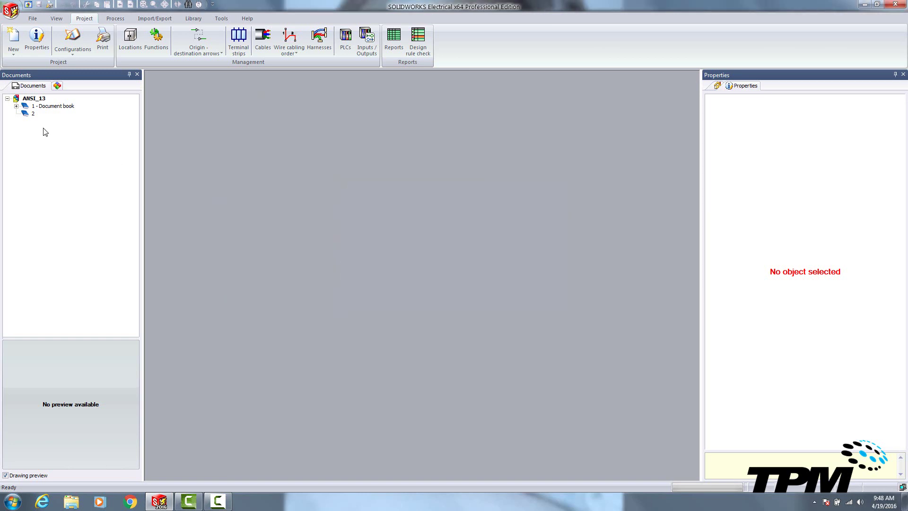
pyautogui.click(16, 106)
pyautogui.doubleClick(54, 144)
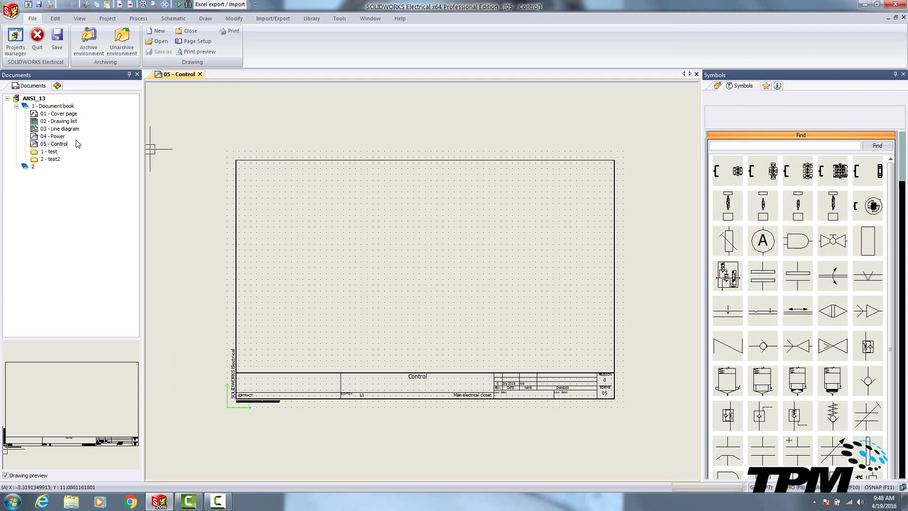
# Step: Create component F1L1PLC2 under L1 - Main electrical closet from the TMT Sample PLC part
pyautogui.click(57, 86)
pyautogui.rightClick(51, 106)
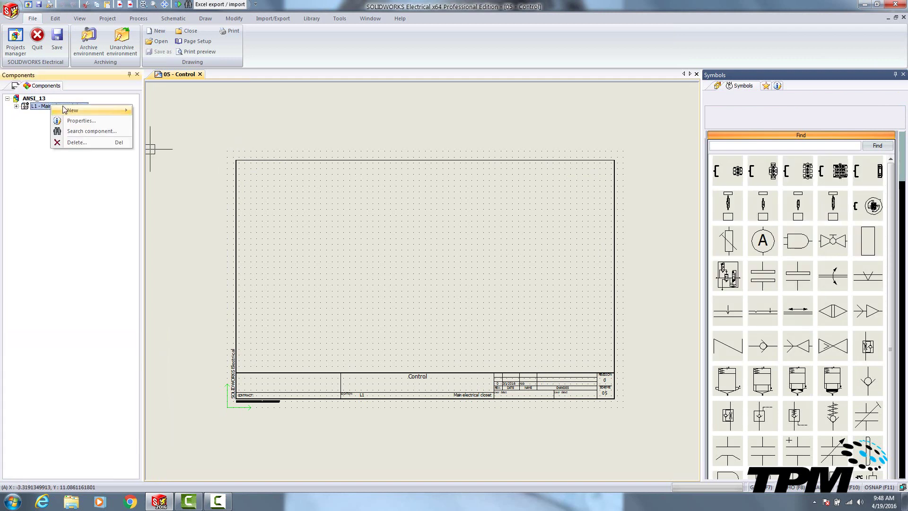
pyautogui.moveTo(71, 111)
pyautogui.click(188, 177)
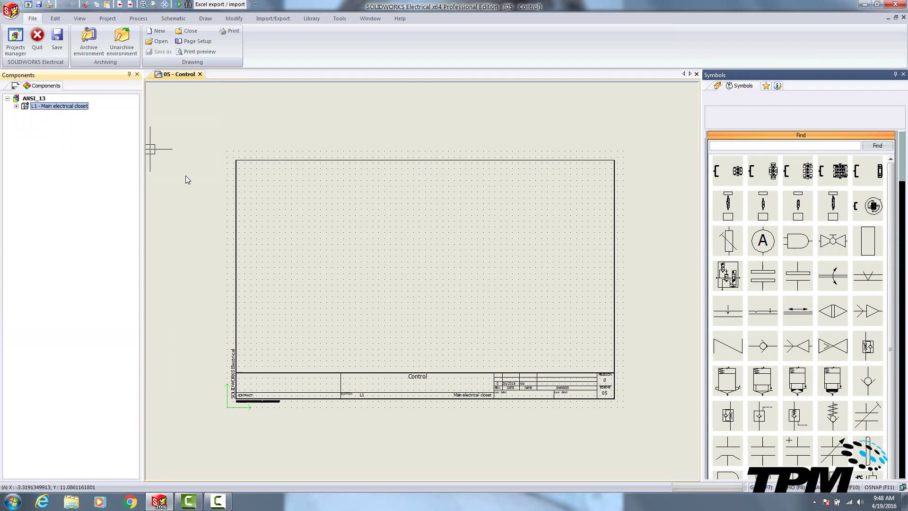
pyautogui.click(266, 141)
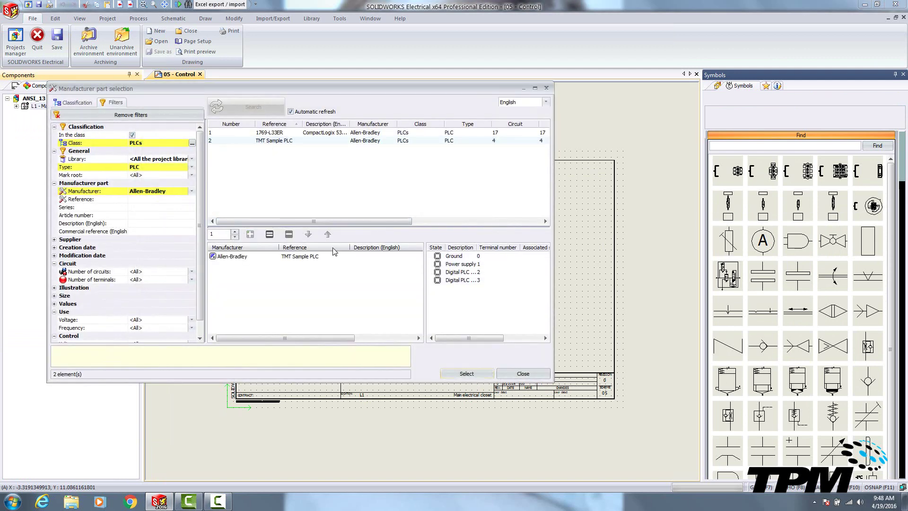
pyautogui.click(467, 373)
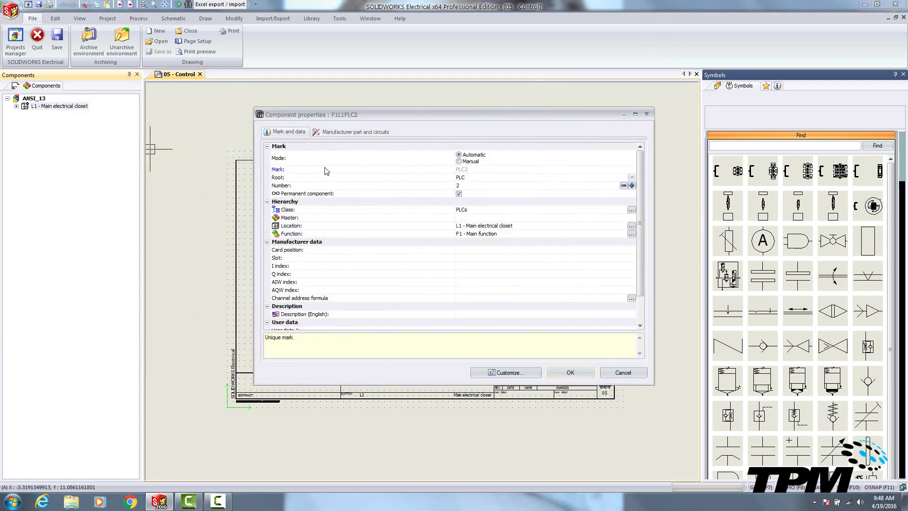
pyautogui.click(367, 132)
pyautogui.click(351, 161)
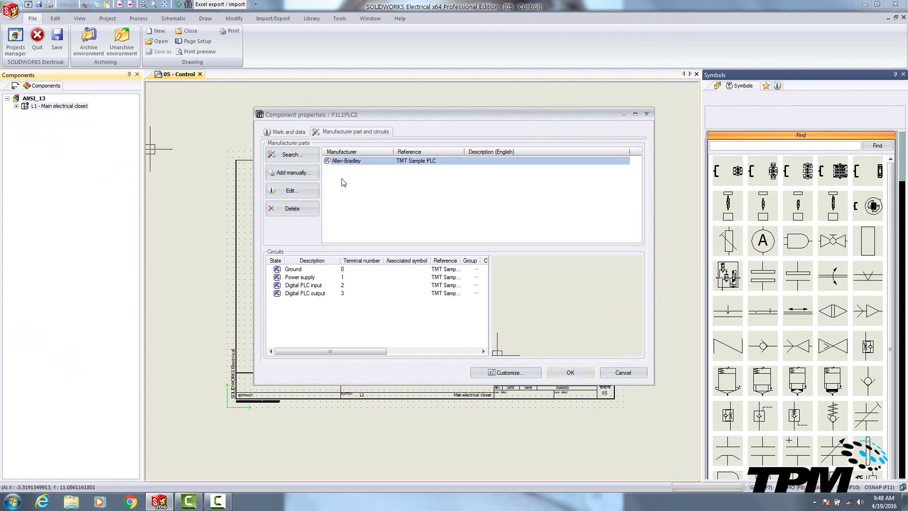
pyautogui.click(551, 372)
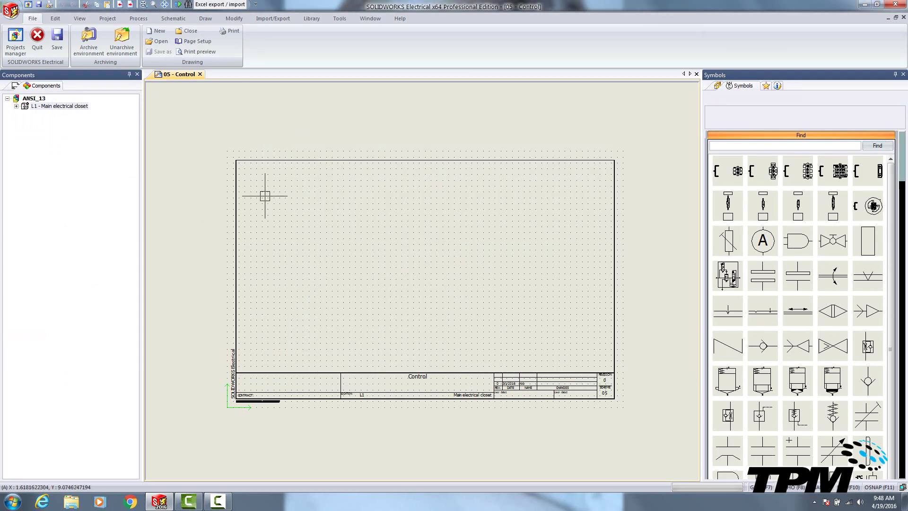
# Step: Expand L1 to show =F1-PLC1 and =F1-PLC2, then edit =F1-PLC2 to view PLC2 in the PLCs manager
pyautogui.click(16, 106)
pyautogui.rightClick(47, 115)
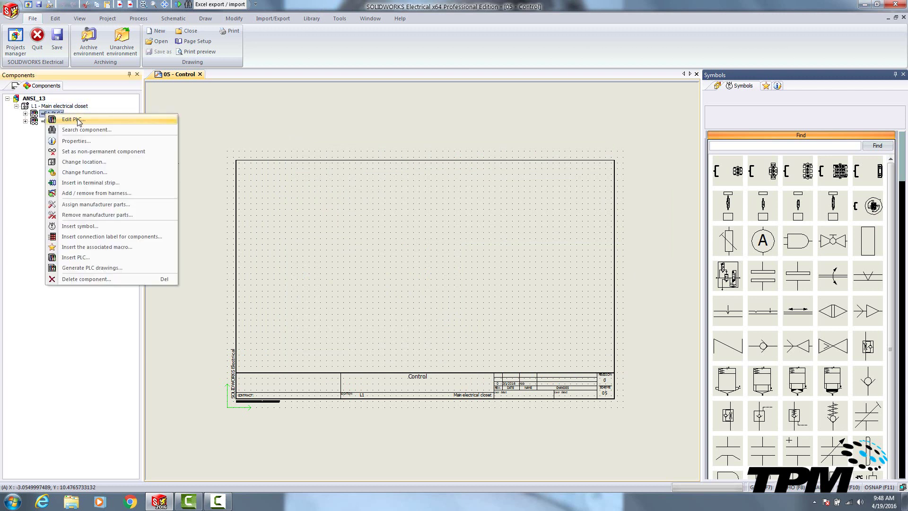
pyautogui.click(51, 122)
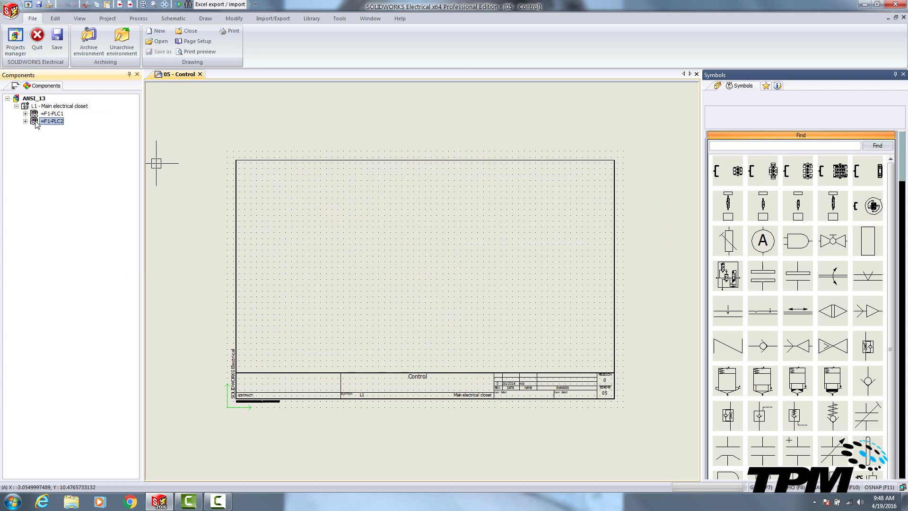
pyautogui.rightClick(53, 123)
pyautogui.click(77, 129)
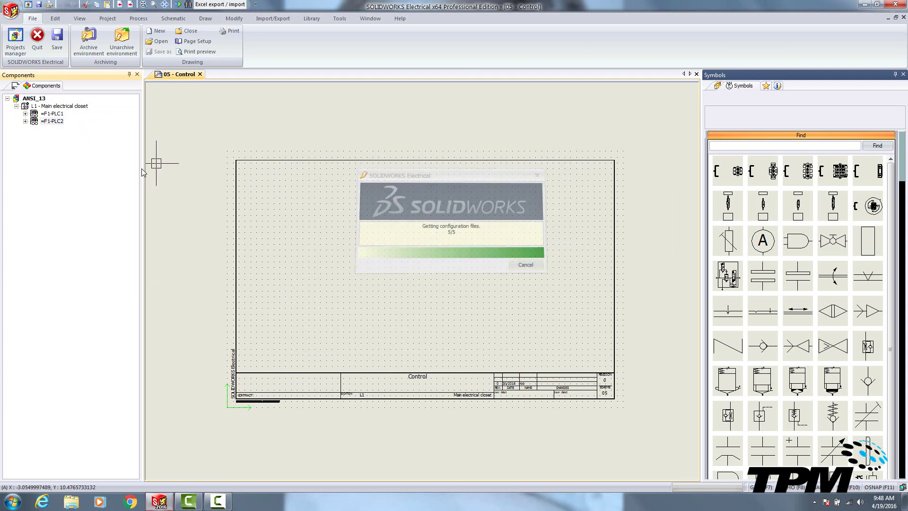
pyautogui.click(292, 201)
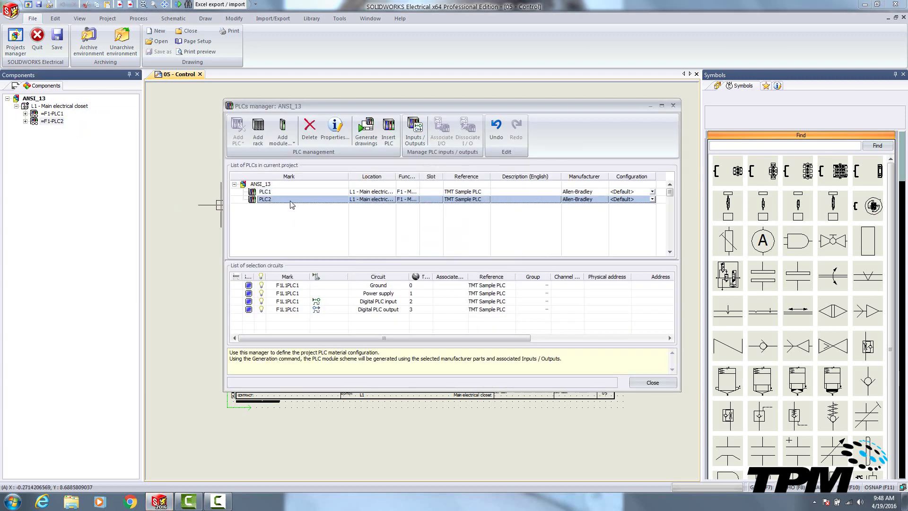